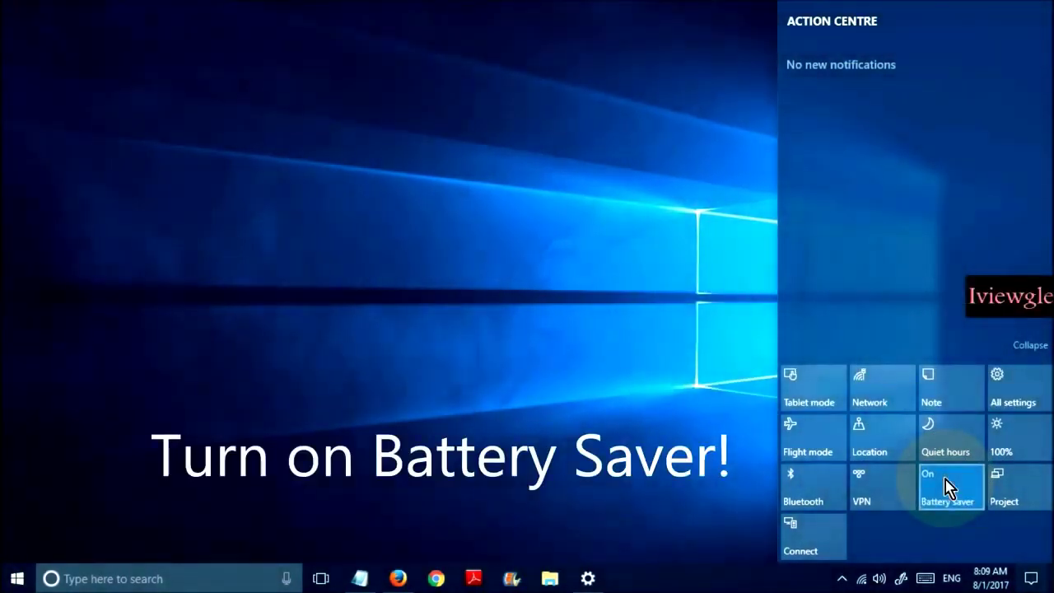
Step: Close the Action Centre and open the Background apps page in the Privacy settings
left_click(659, 489)
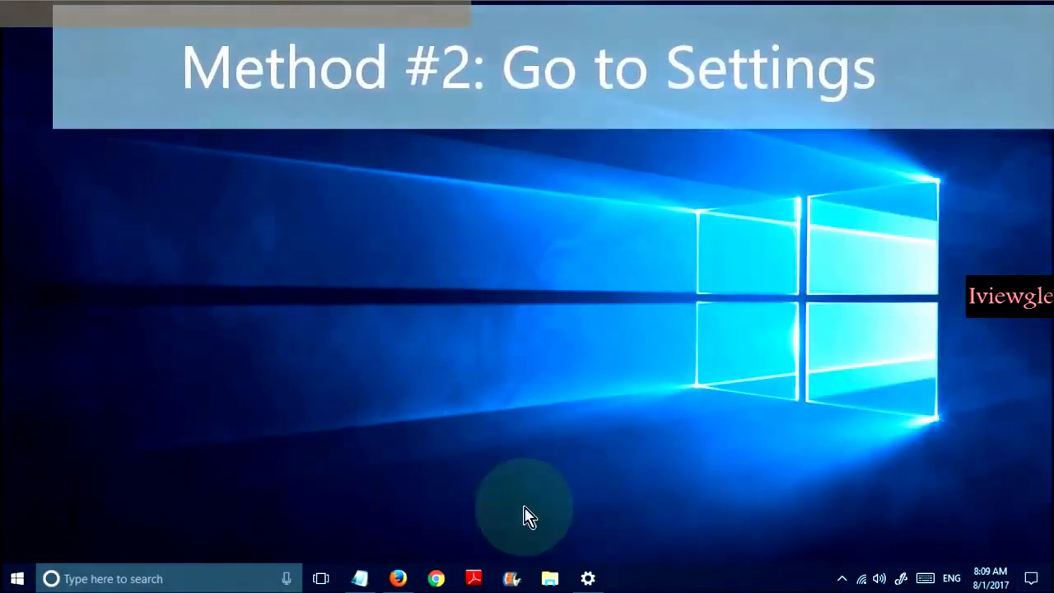
left_click(14, 580)
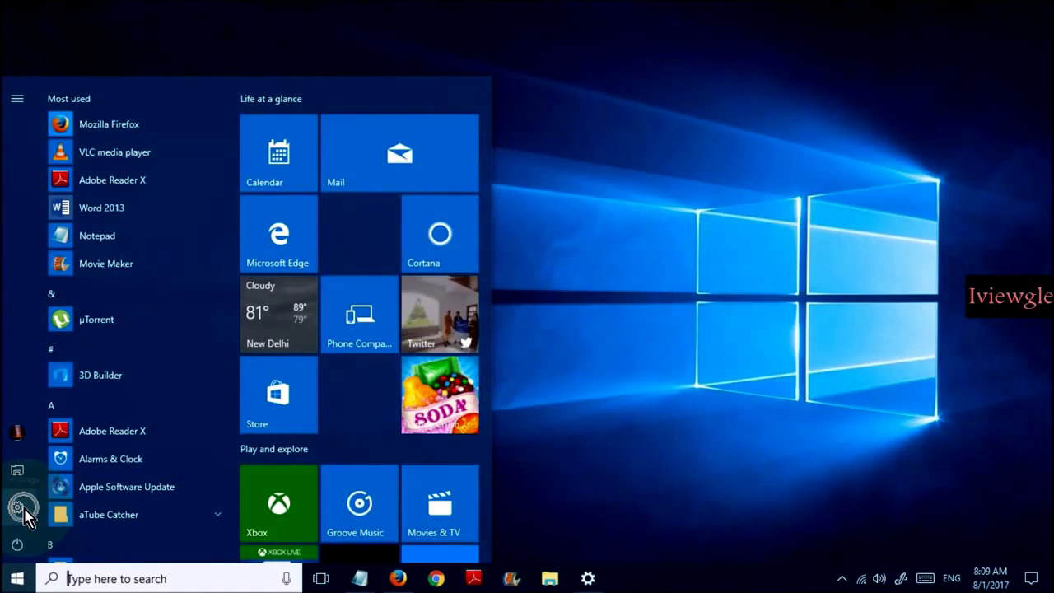
left_click(17, 508)
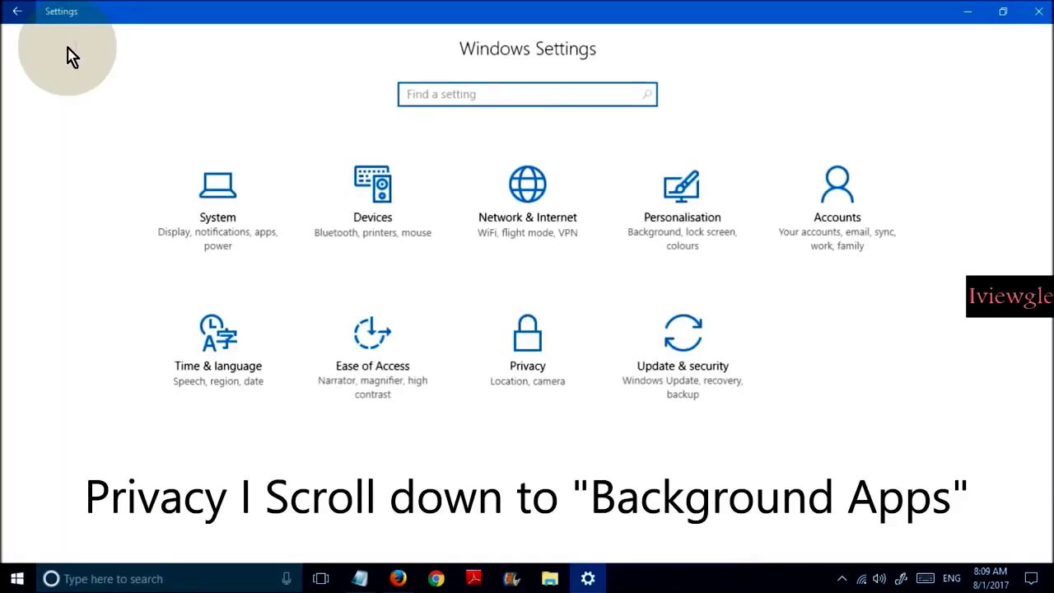
left_click(527, 352)
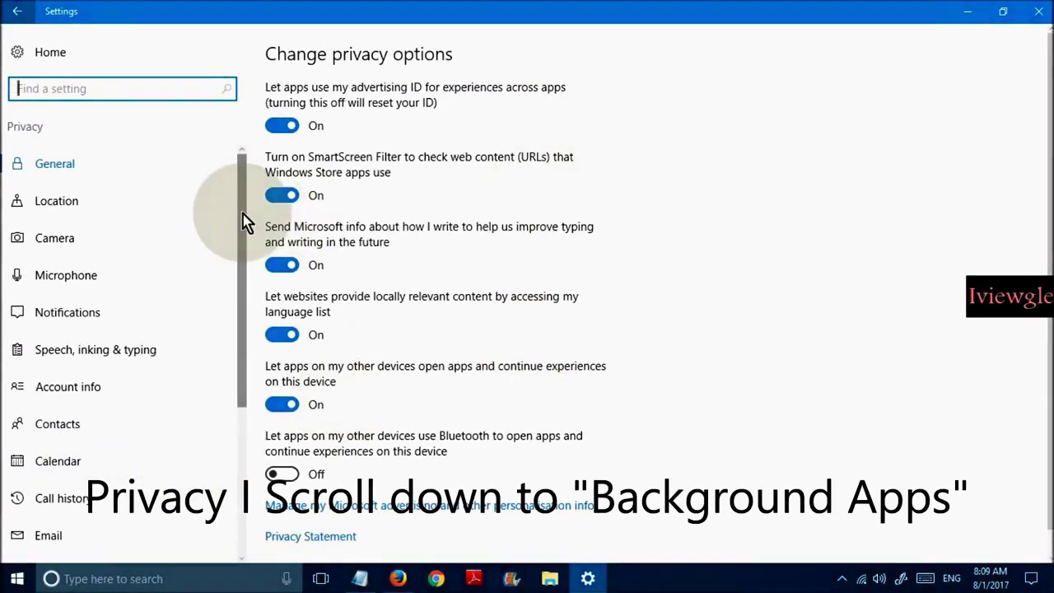
left_click_drag(244, 223, 231, 459)
left_click(139, 482)
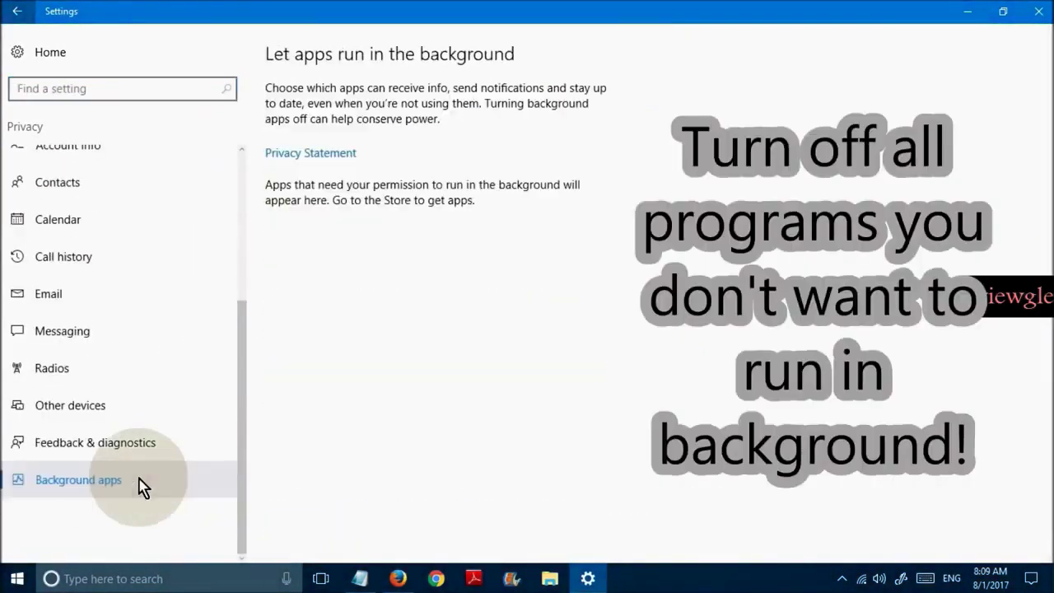
Step: Turn off background running for 3D Builder, Calculator and Candy Crush Soda Saga
left_click(568, 183)
left_click(569, 277)
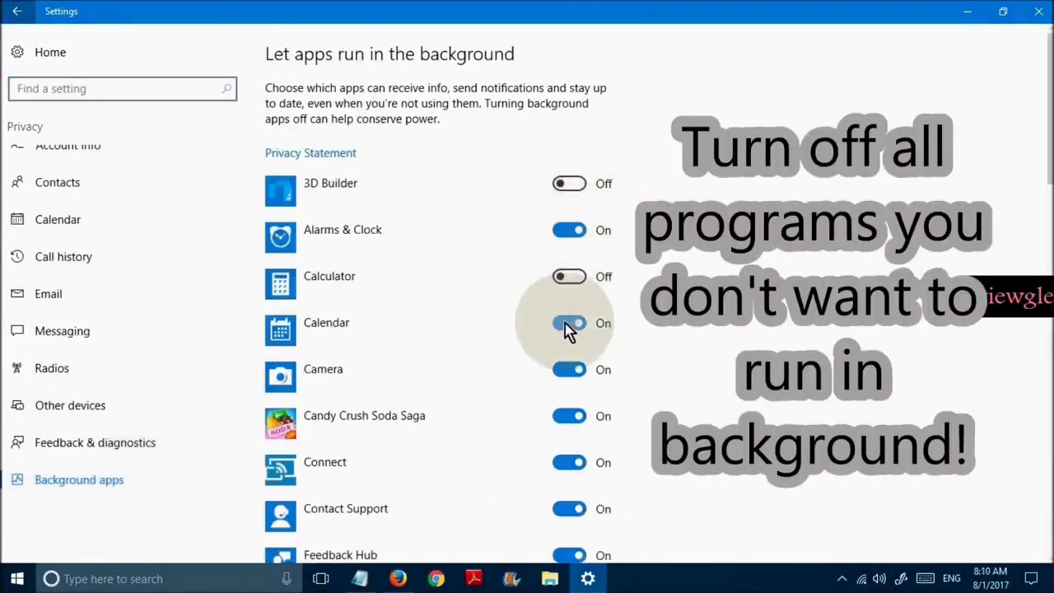
scroll(559, 251, "down", 2)
left_click(560, 241)
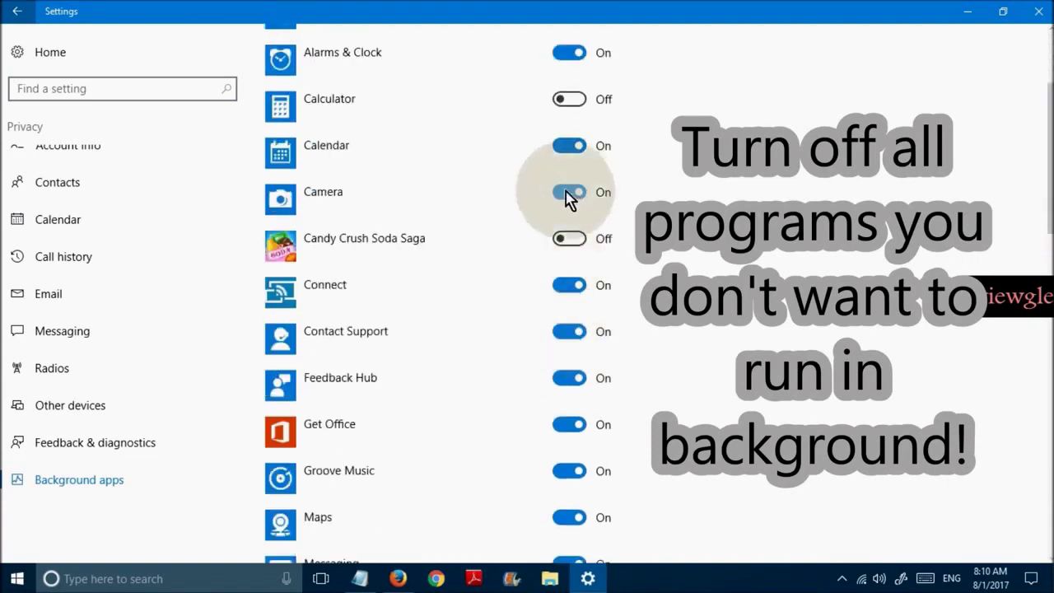
Step: Turn off background running for Camera, Contact Support, Feedback Hub and Get Office
left_click(568, 284)
left_click(568, 331)
left_click(568, 377)
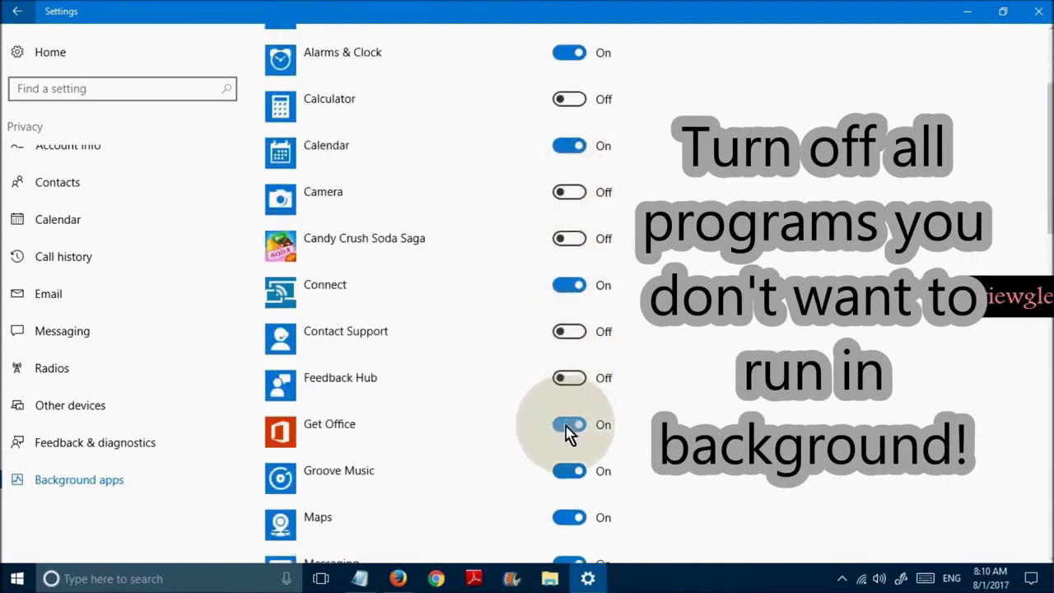
left_click(568, 424)
scroll(823, 330, "down", 3)
scroll(567, 134, "up", 5)
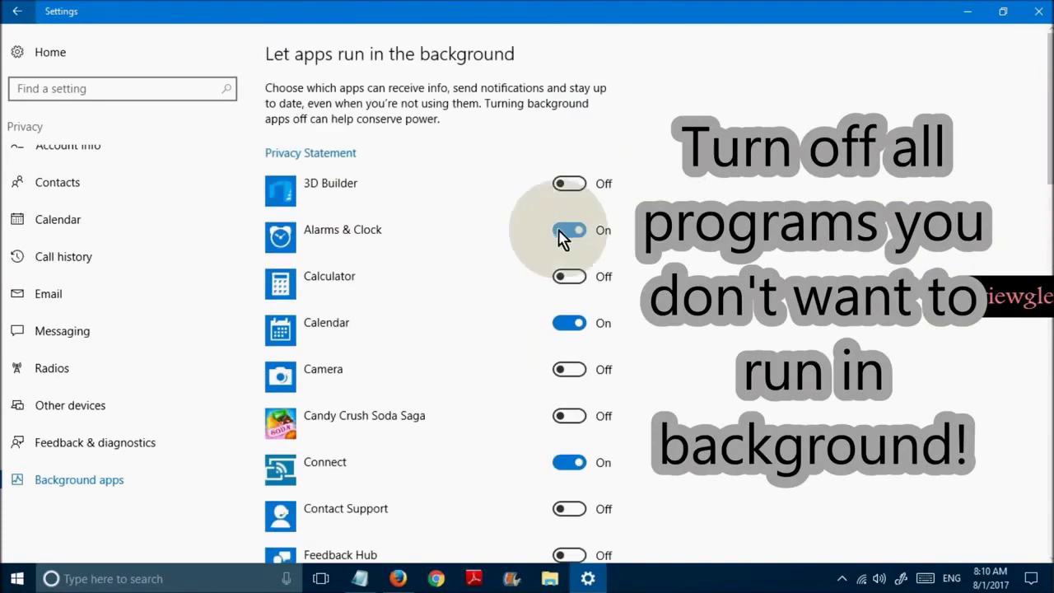
Step: Turn off background running for Microsoft Solitaire Collection and Microsoft Wi-Fi
scroll(574, 265, "down", 3)
left_click(570, 260)
left_click_drag(1049, 164, 1048, 330)
left_click(568, 369)
left_click(570, 416)
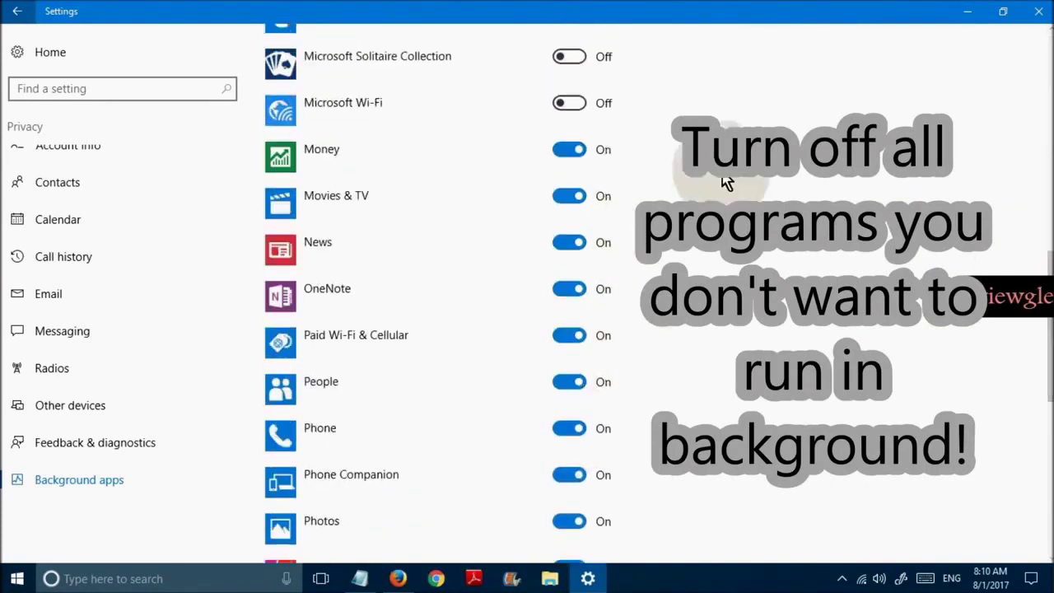
Step: Turn off background running for OneNote, Paid Wi-Fi & Cellular and People
left_click(570, 290)
left_click(569, 335)
left_click(570, 381)
Step: Turn off background running for the unneeded apps in the rest of the background apps list
scroll(570, 175, "down", 4)
left_click(570, 259)
left_click(570, 305)
left_click(569, 352)
left_click(570, 397)
scroll(722, 294, "down", 3)
left_click(569, 206)
left_click(570, 253)
left_click(570, 299)
left_click(570, 347)
left_click(570, 393)
left_click(570, 439)
left_click(570, 486)
scroll(988, 393, "down", 1)
left_click(567, 490)
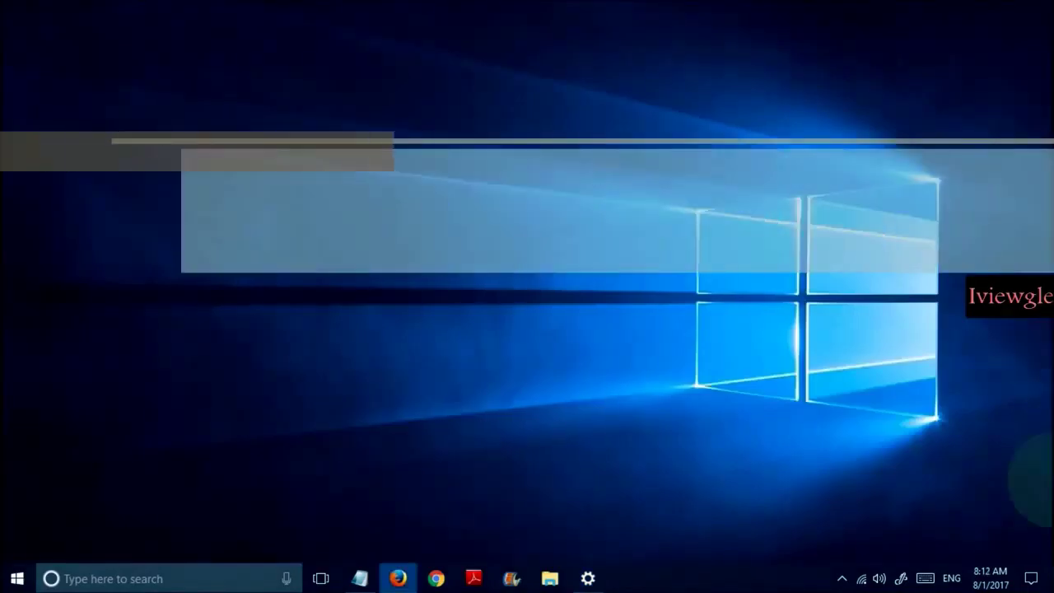
Step: Switch Bluetooth on and off again in the Action Centre, leaving it off, and close the Action Centre
left_click(1031, 579)
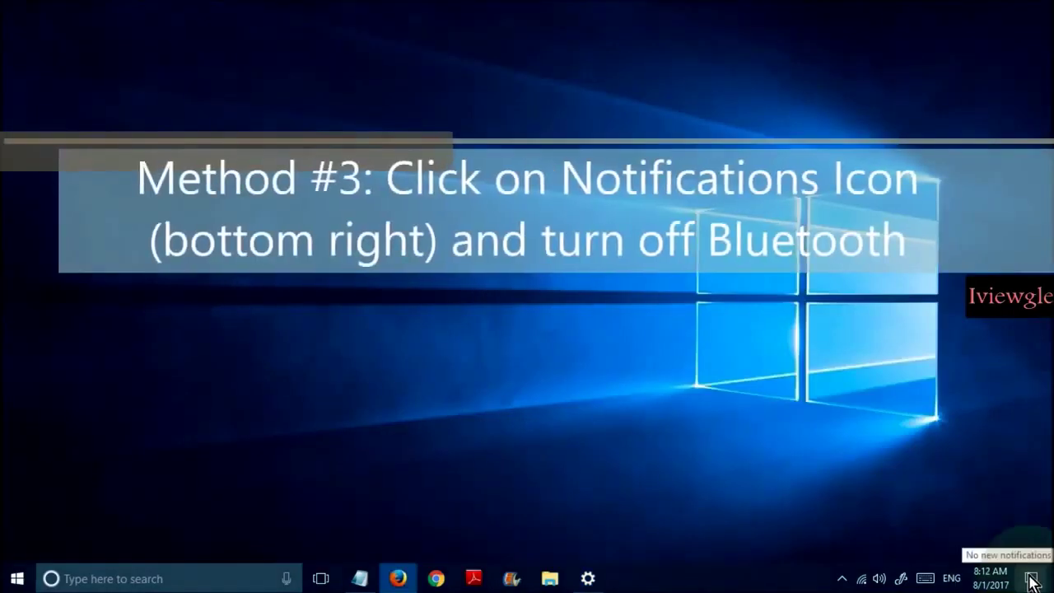
left_click(813, 494)
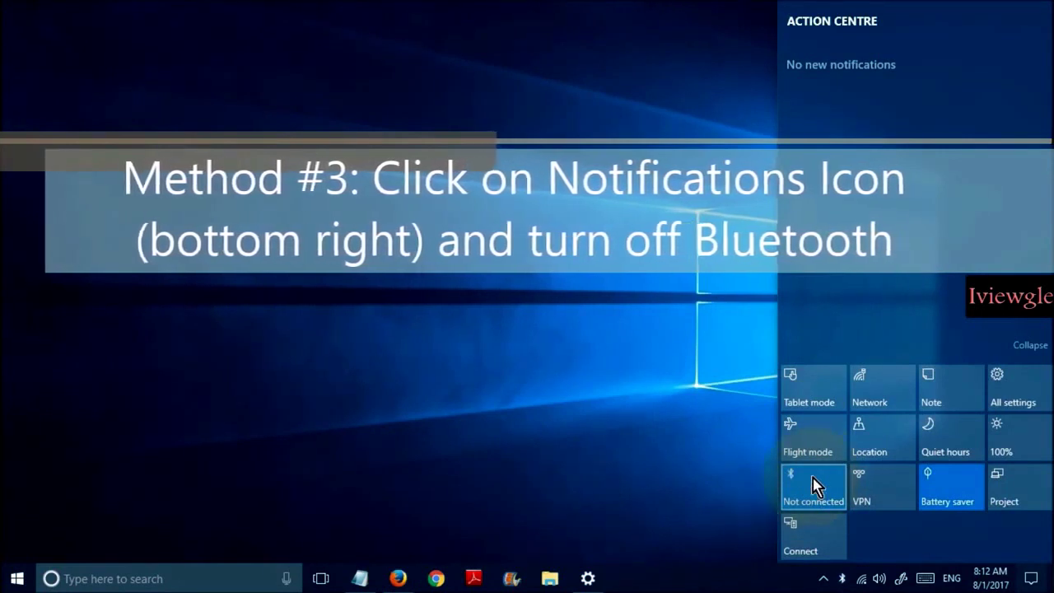
left_click(813, 486)
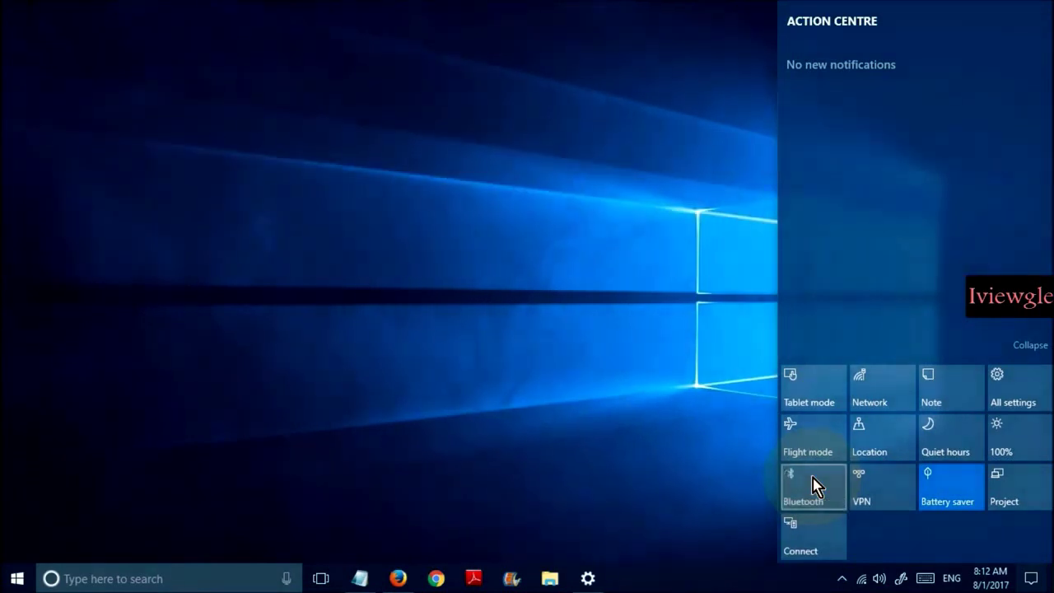
left_click(599, 447)
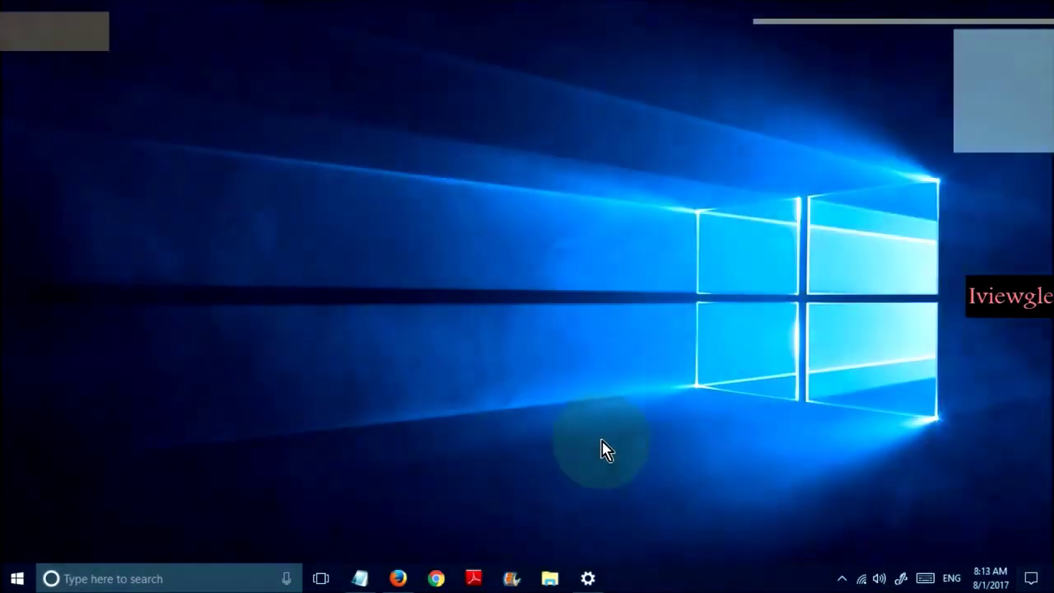
Step: Run the Improve power usage troubleshooter from the Troubleshooting page of Control Panel's Security and Maintenance section
right_click(24, 578)
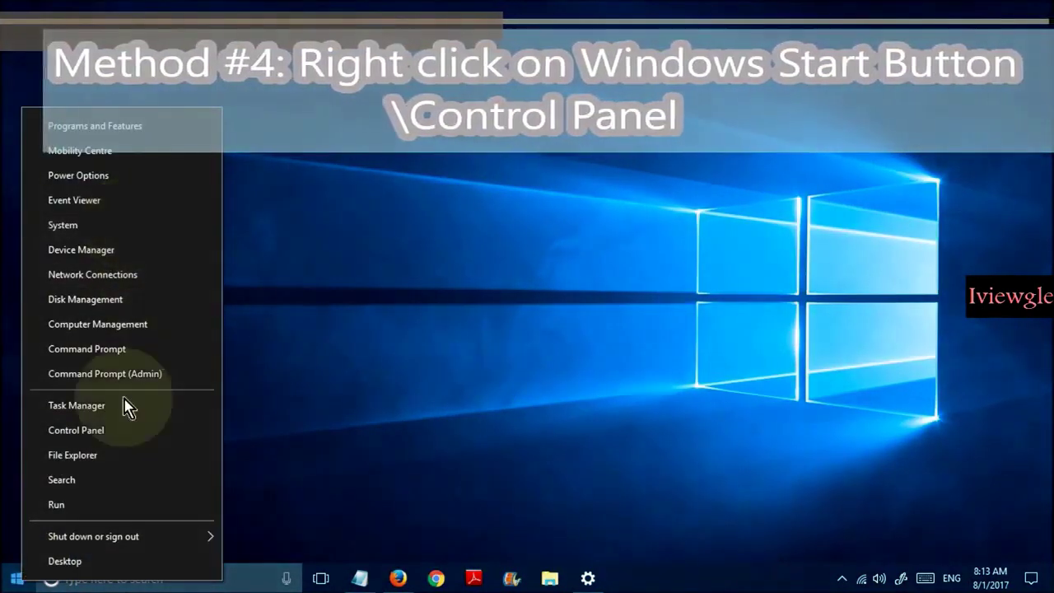
left_click(109, 435)
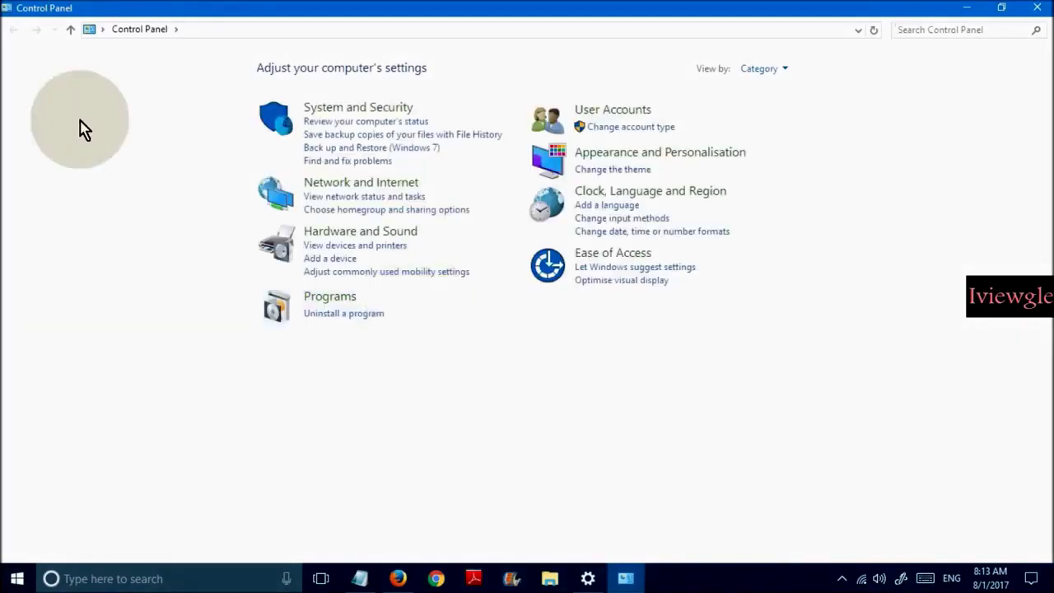
left_click(376, 111)
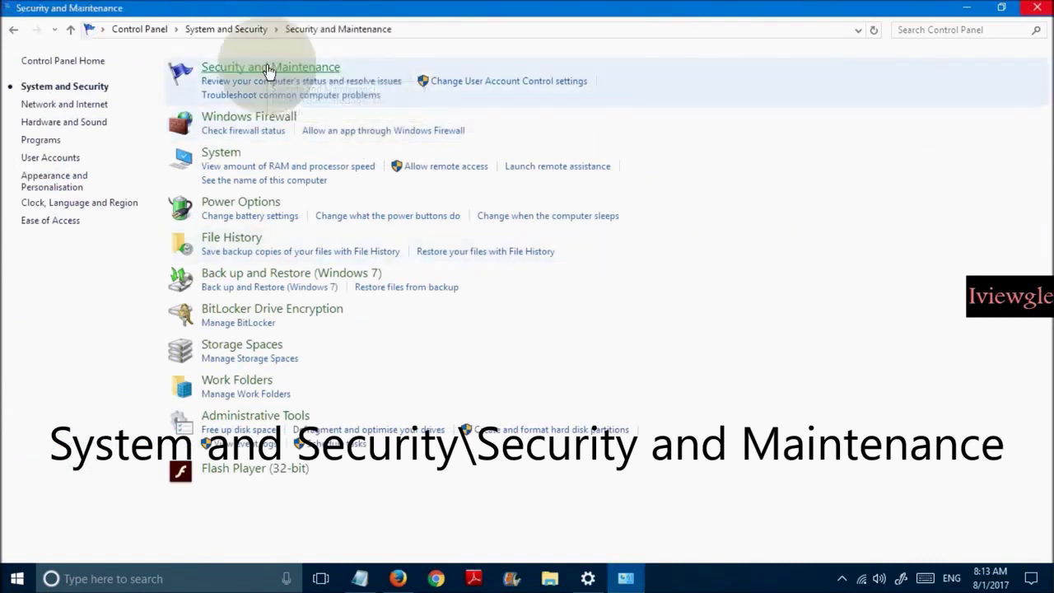
left_click(268, 70)
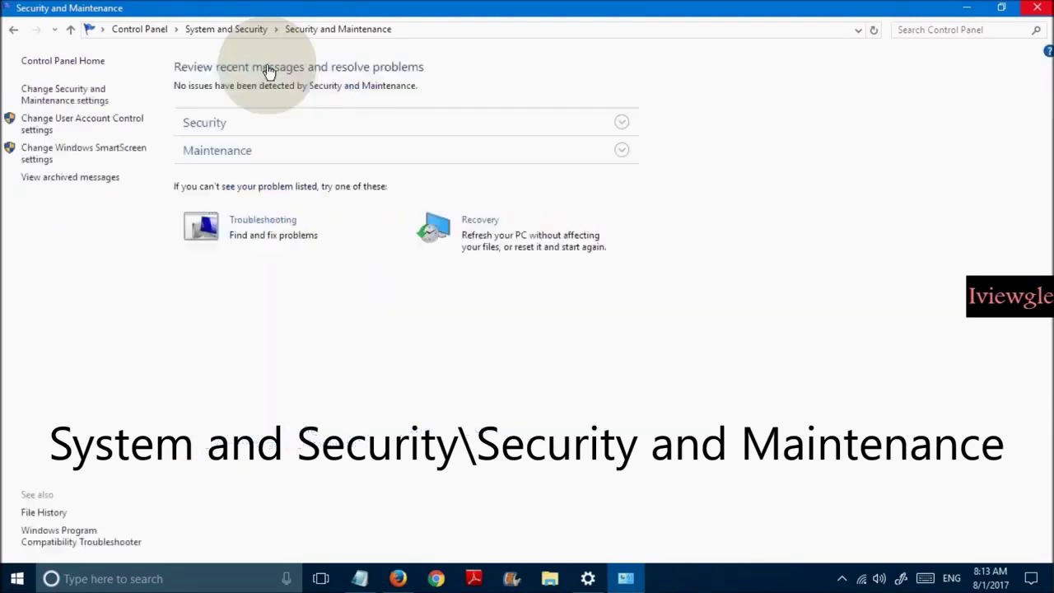
left_click(262, 221)
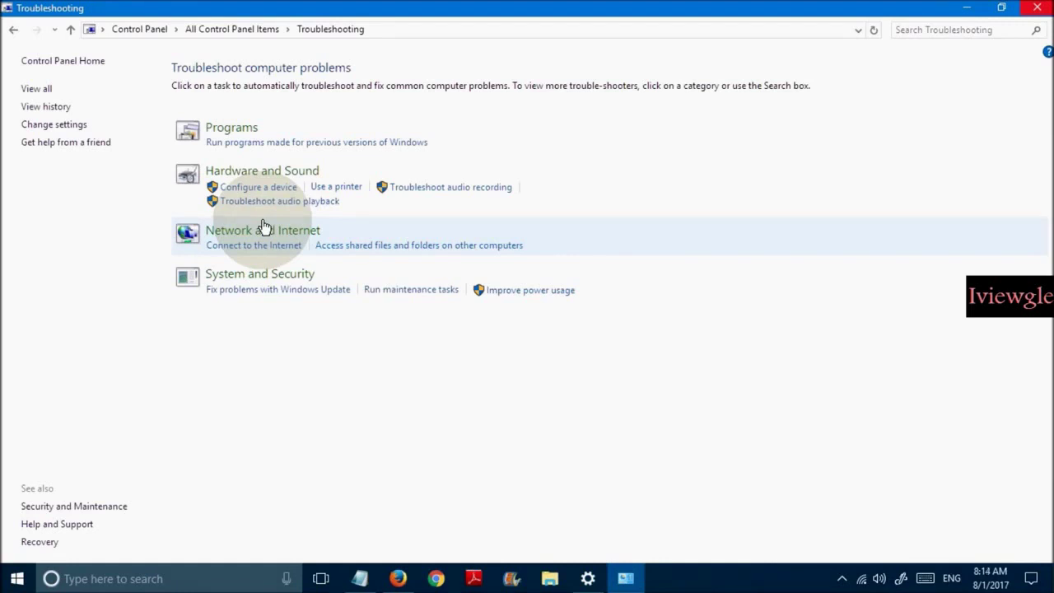
left_click(527, 293)
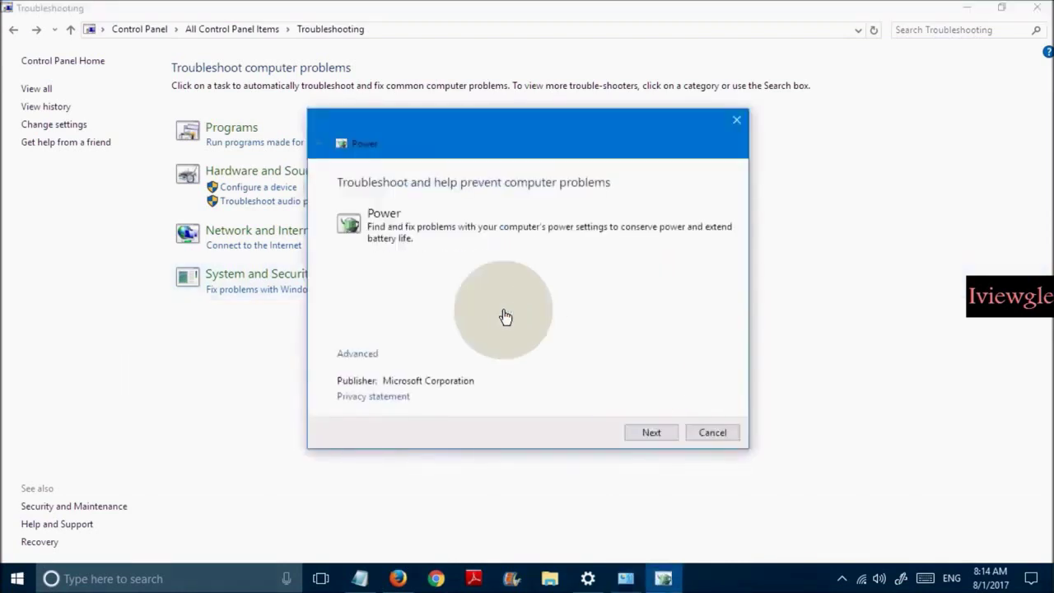
left_click(651, 433)
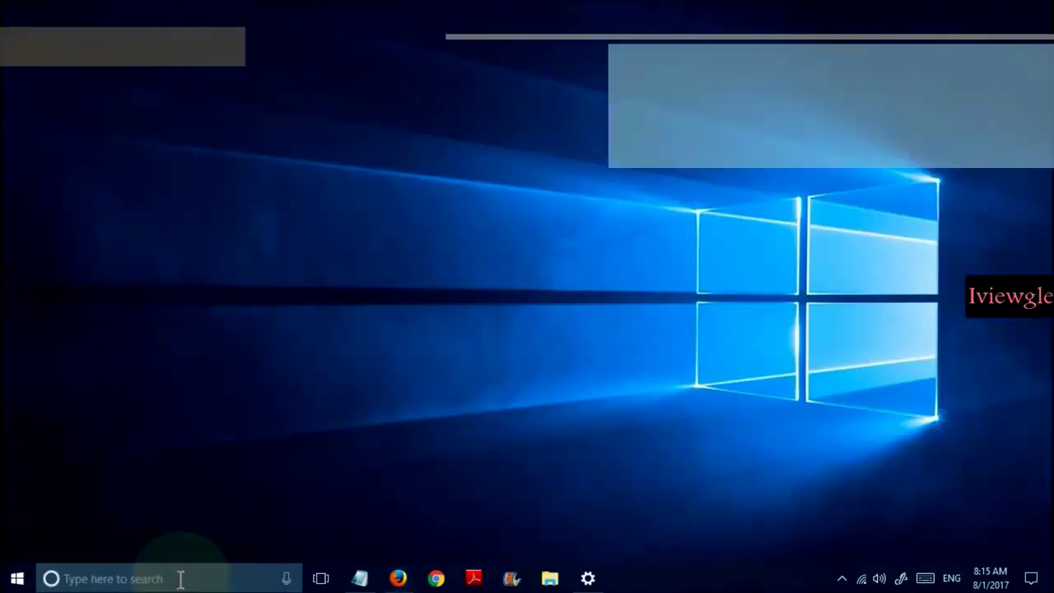
Step: Search Windows for "services" and open the Services desktop app
left_click(179, 578)
type("services")
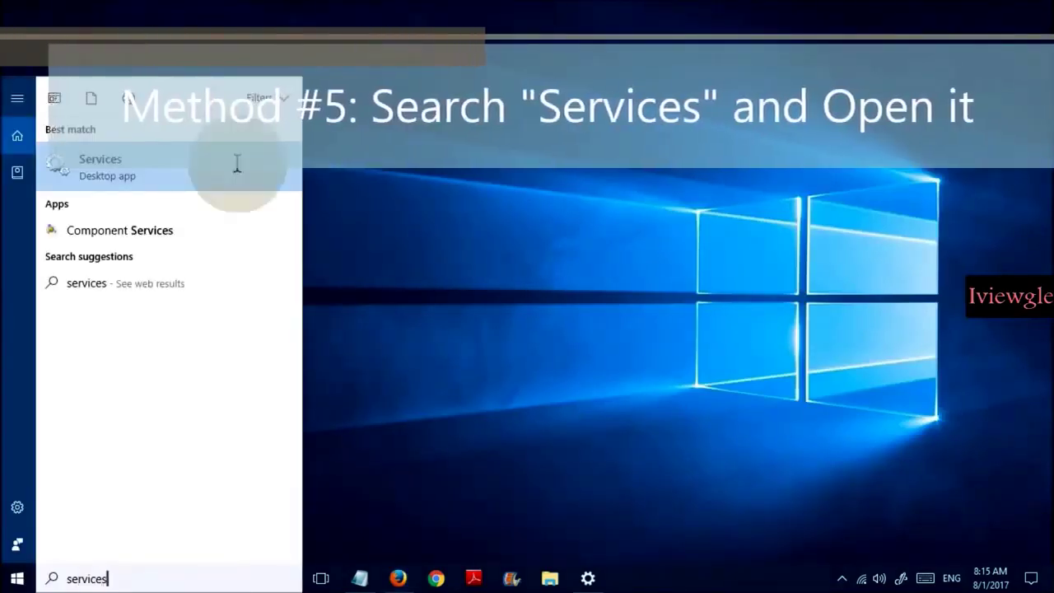
left_click(102, 165)
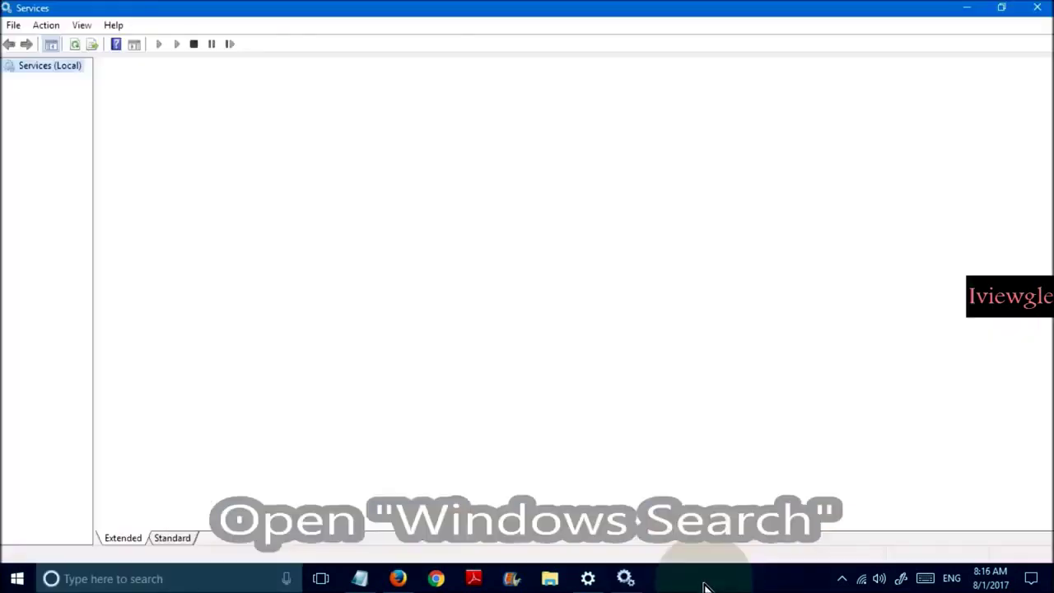
Step: Find and select the Windows Search service in the list of local services
left_click(478, 311)
key("w")
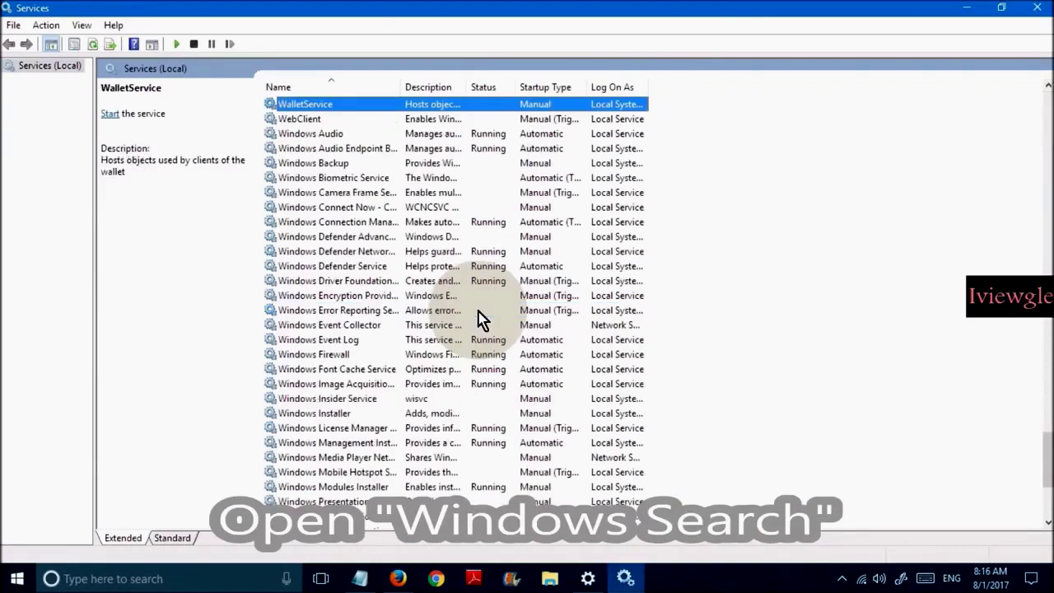
key("Down")
key("Down")
key("Down")
key("Down")
key("Down")
key("Down")
key("Down")
key("Down")
key("Down")
key("Down")
key("Down")
key("Down")
key("Down")
key("Down")
key("Down")
key("Down")
key("Down")
key("Down")
key("Down")
key("Down")
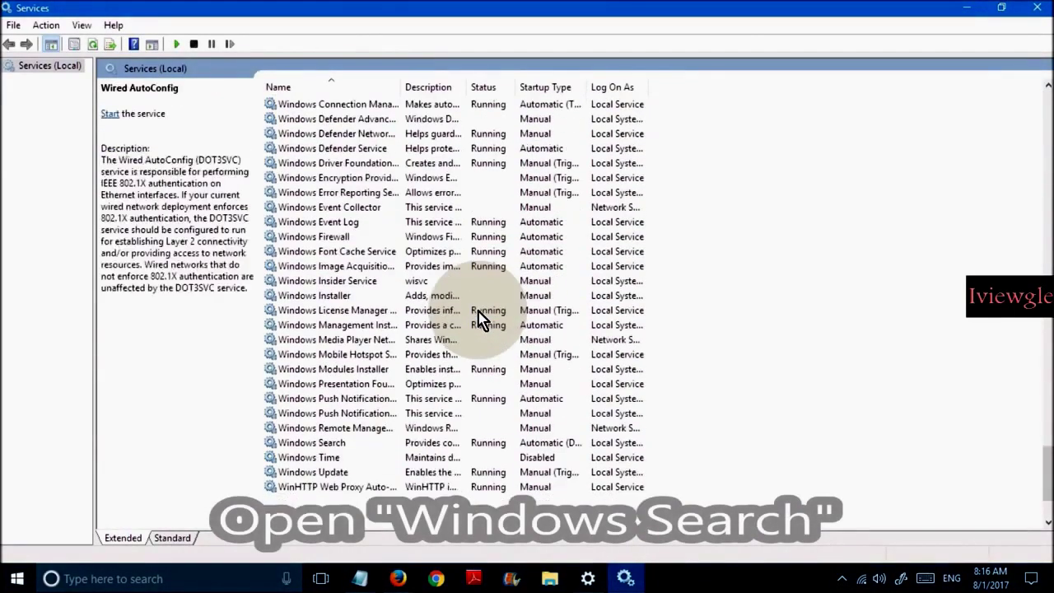
key("Up")
key("Up")
key("Up")
key("Up")
left_click(363, 443)
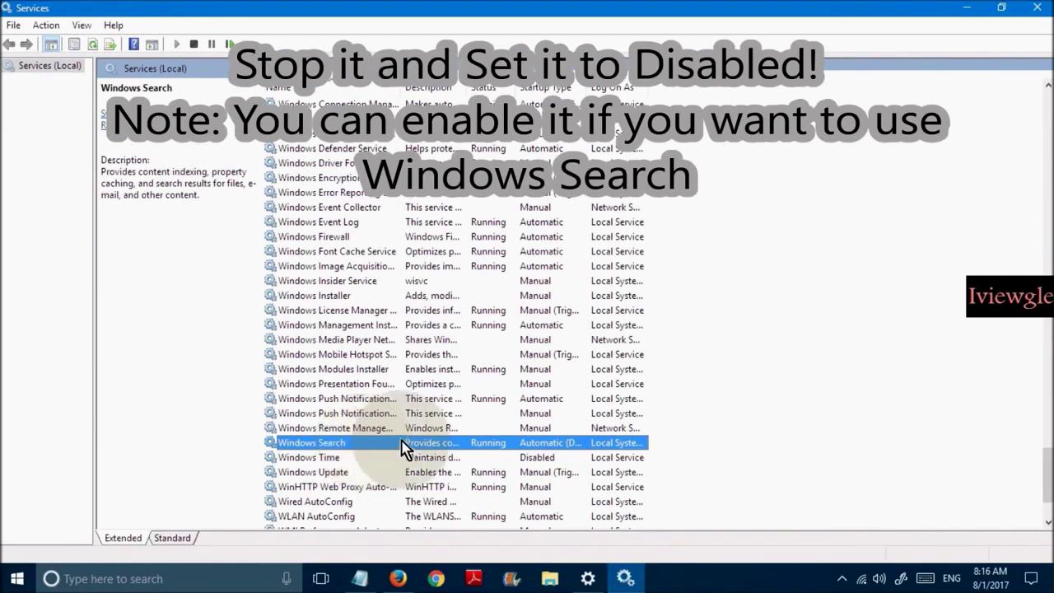
Step: Stop the Windows Search service and set its startup type to Disabled
double_click(403, 448)
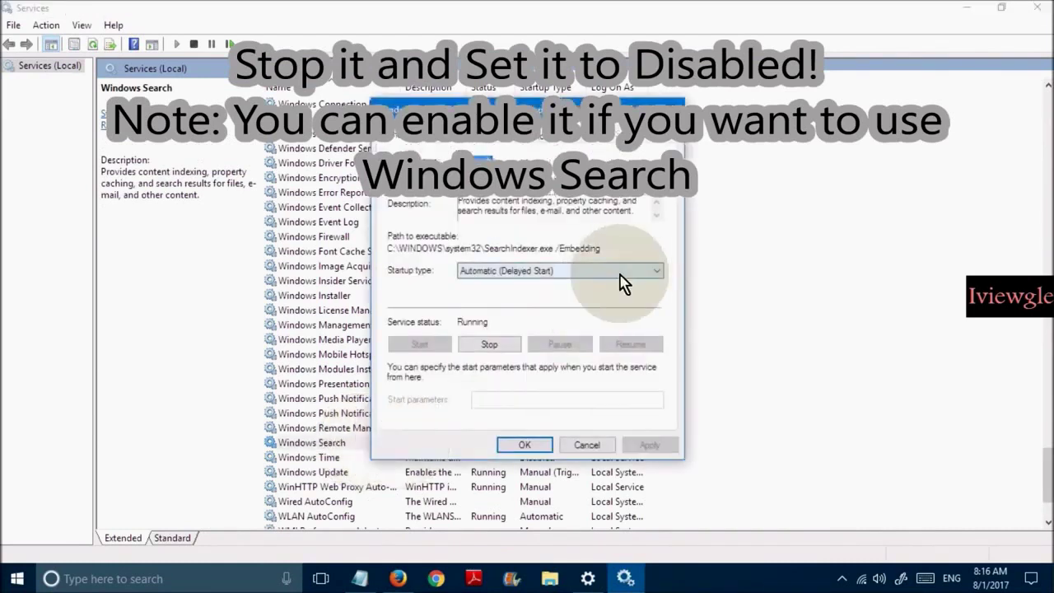
left_click(501, 343)
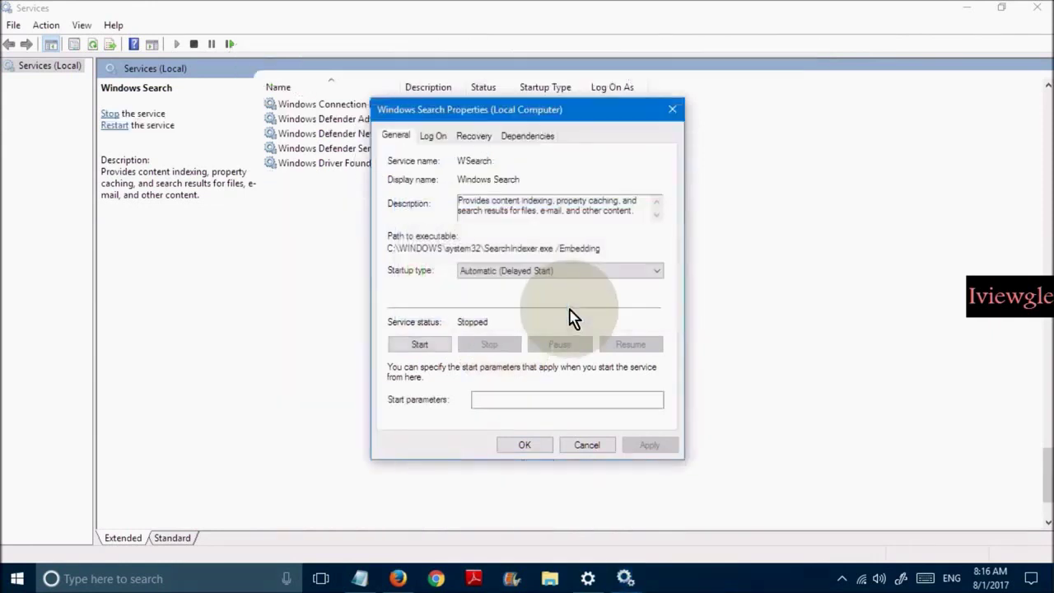
left_click(560, 272)
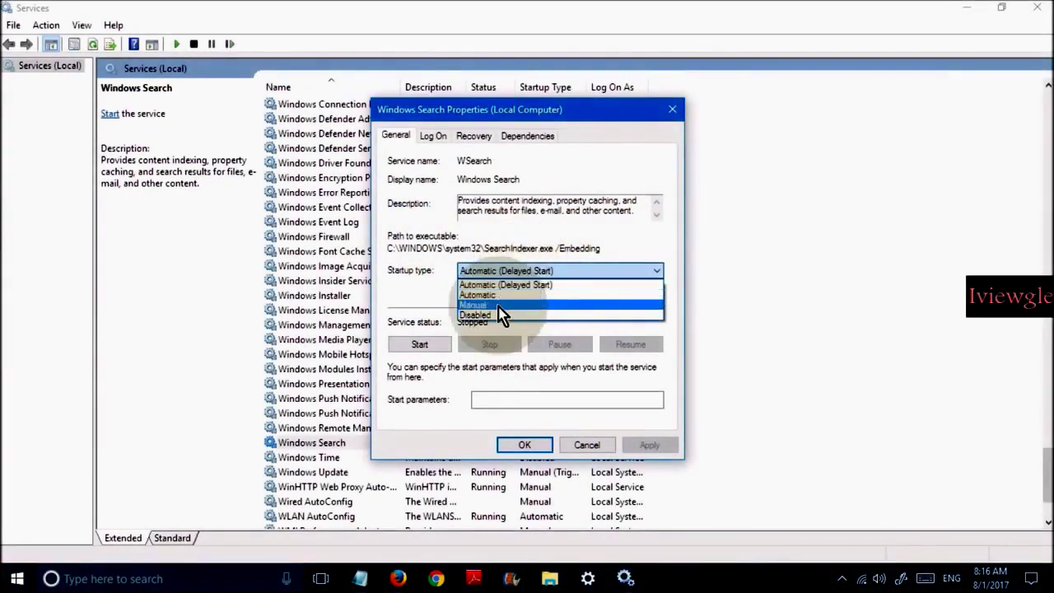
left_click(487, 314)
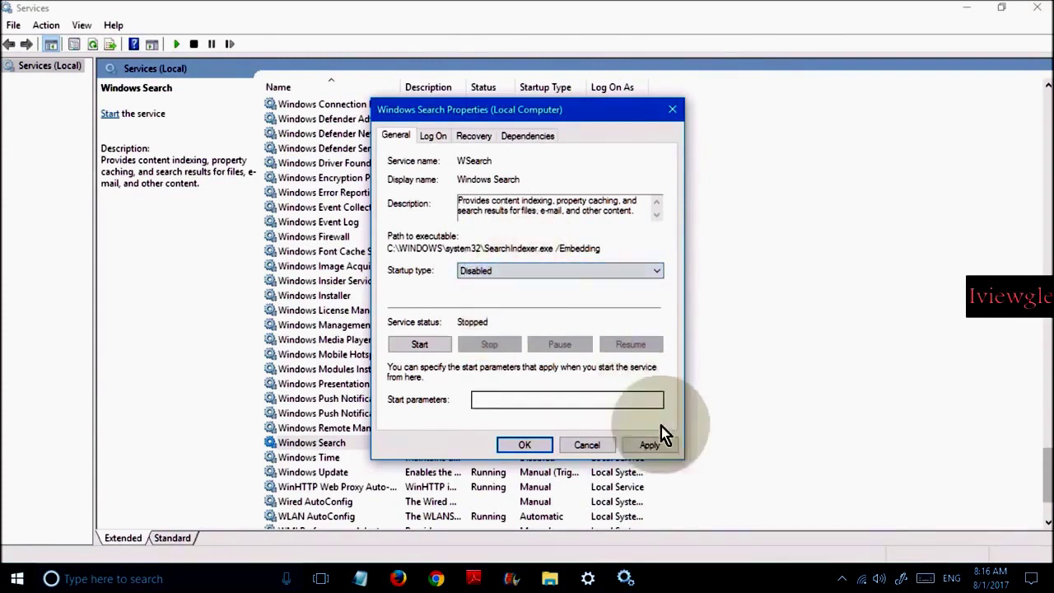
left_click(659, 450)
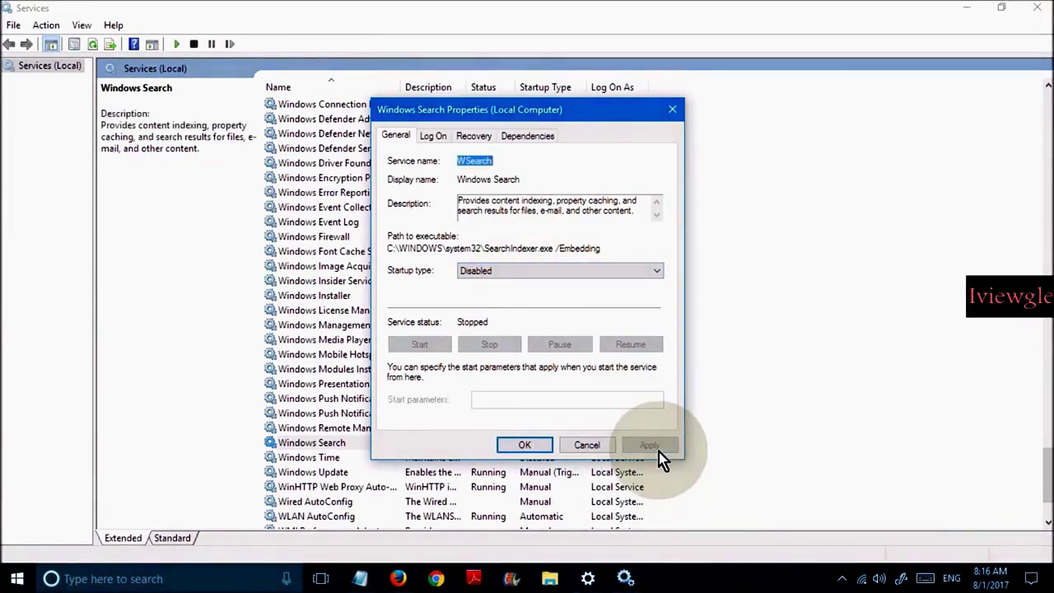
left_click(525, 449)
Step: Search Windows for "gpedit.msc", open the Local Group Policy Editor and maximise its window
left_click(163, 579)
type("gpedit.msc")
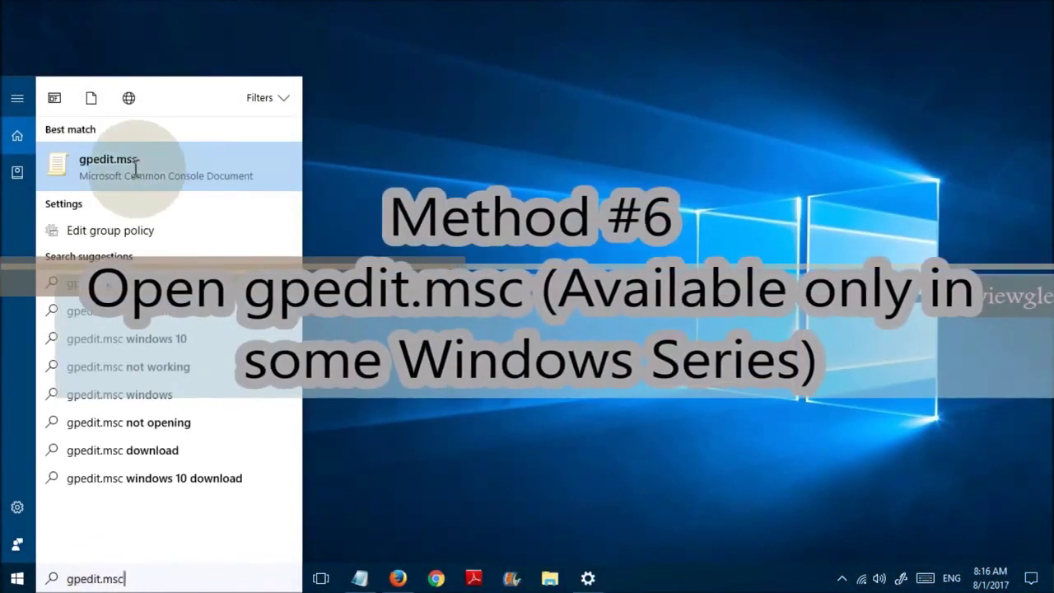
right_click(137, 169)
left_click(169, 180)
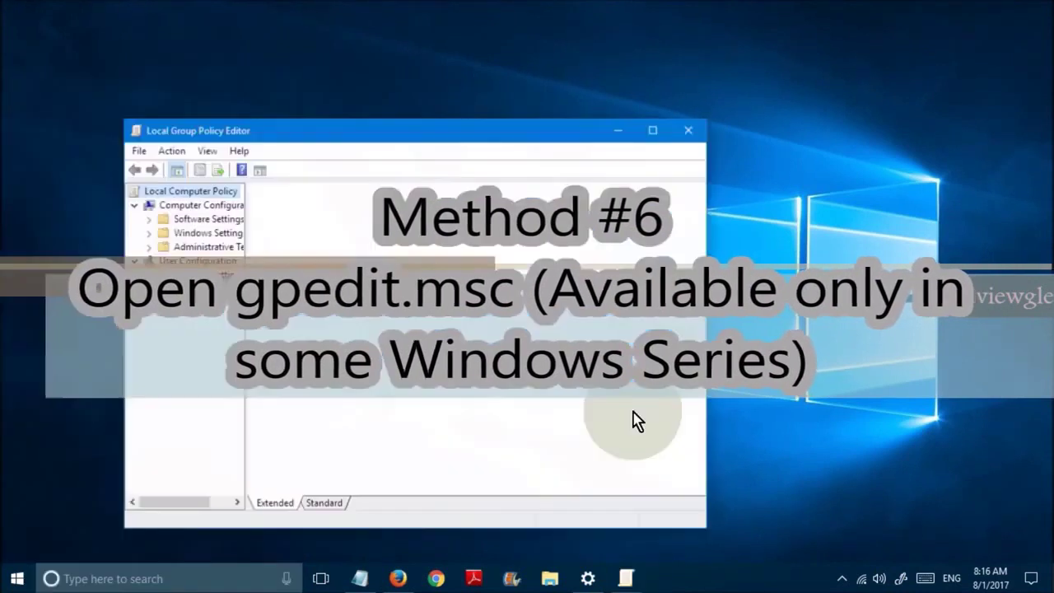
left_click(655, 134)
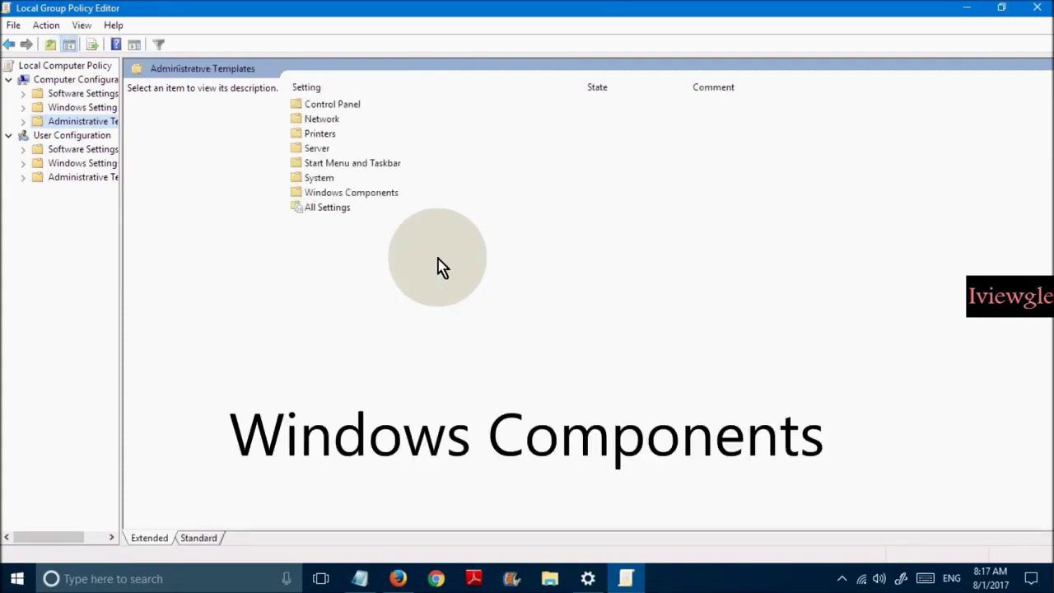
Step: Open the Windows Components folder of the computer's Administrative Templates and go into its Search folder
left_click(371, 198)
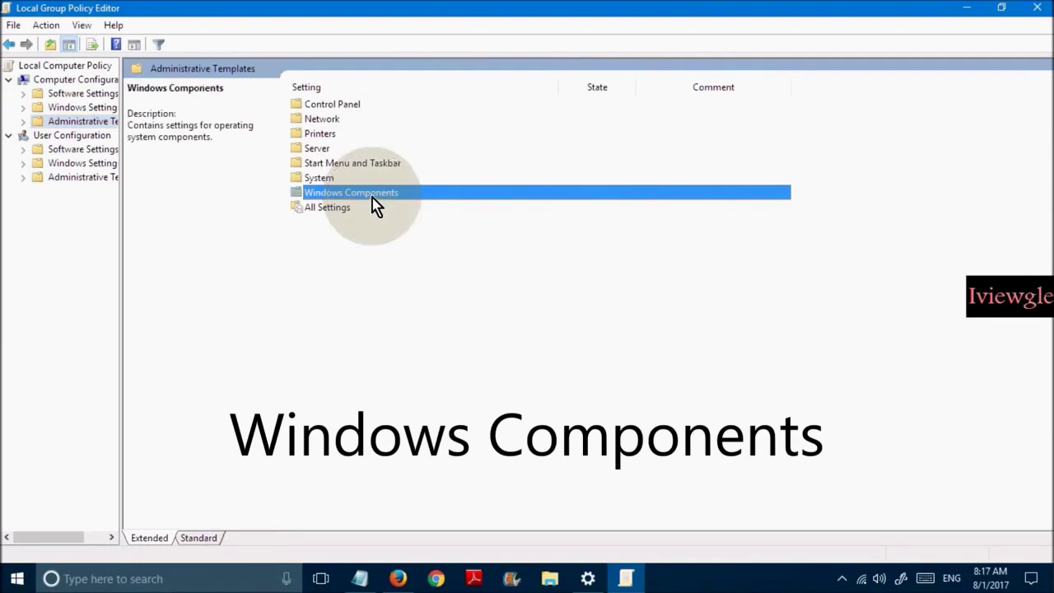
double_click(372, 198)
key("s")
scroll(577, 383, "up", 7)
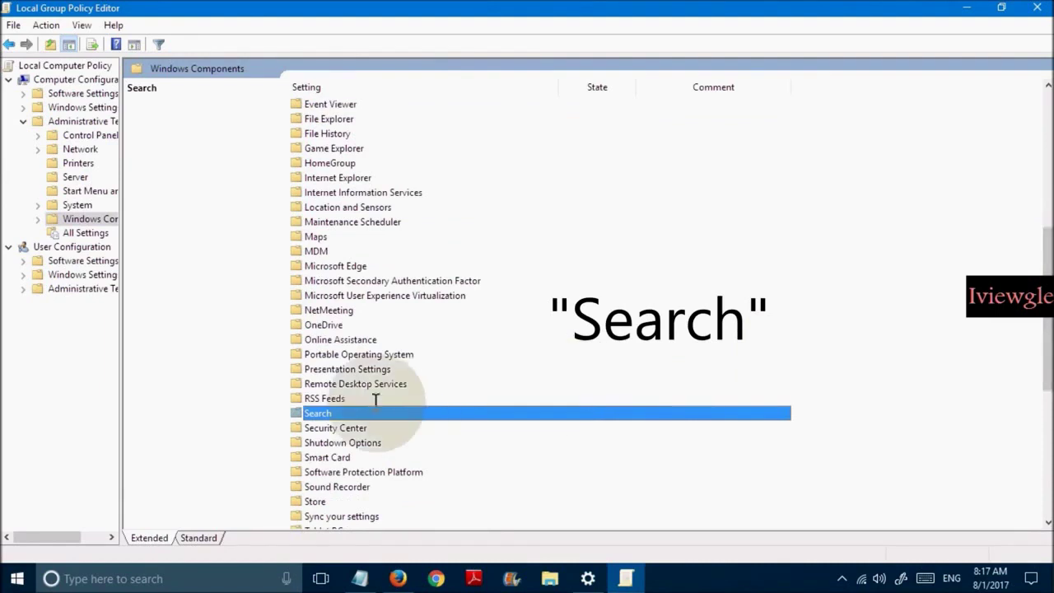
left_click(352, 397)
left_click(338, 409)
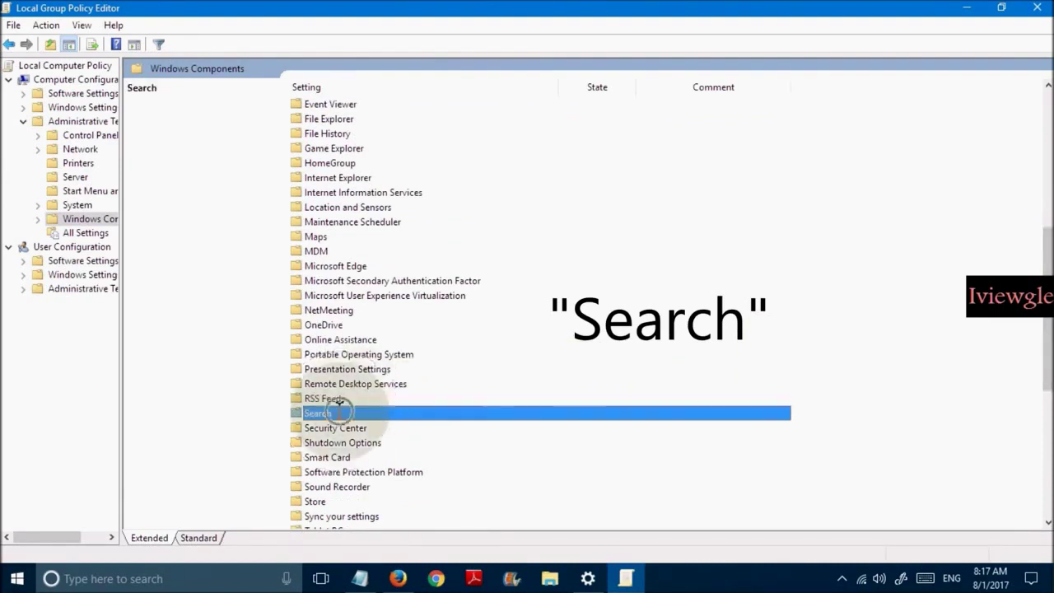
double_click(338, 410)
Step: Enable the Search policy "Prevent indexing when running on battery power to conserve energy"
left_click(453, 309)
key("p")
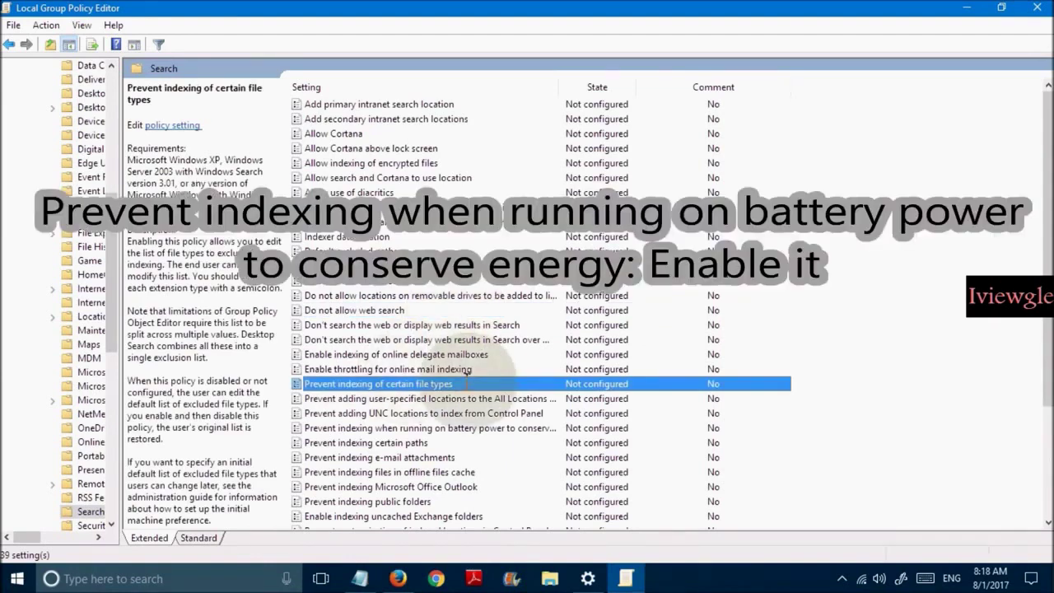
left_click(415, 428)
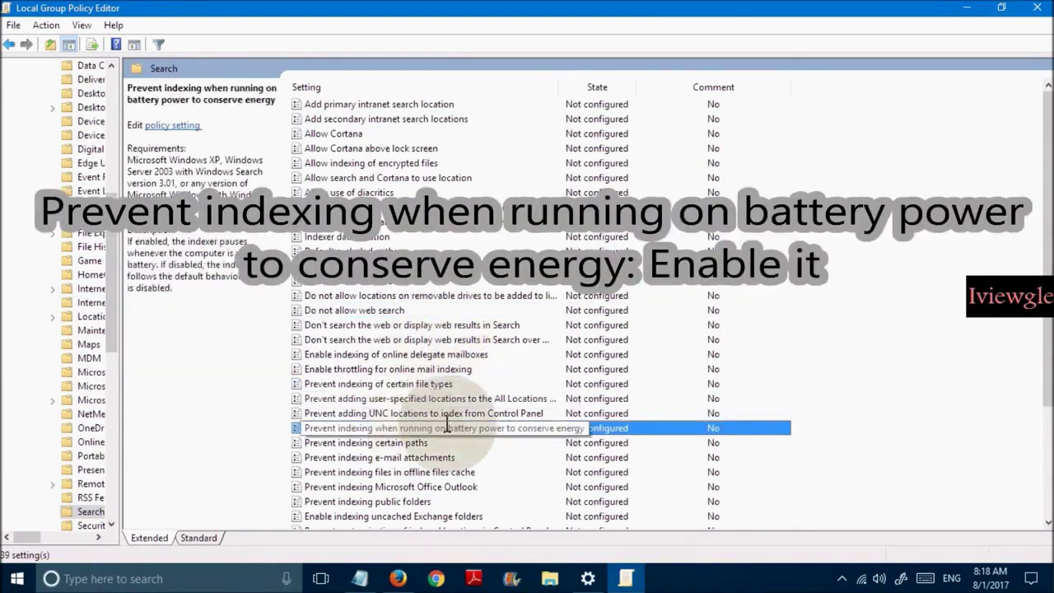
double_click(641, 428)
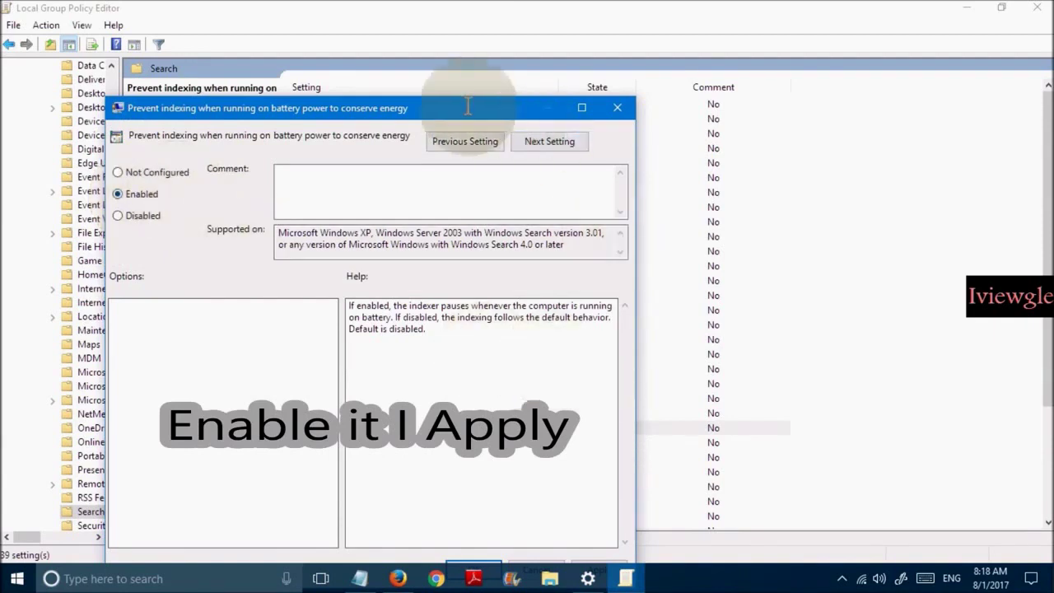
left_click_drag(470, 107, 488, 14)
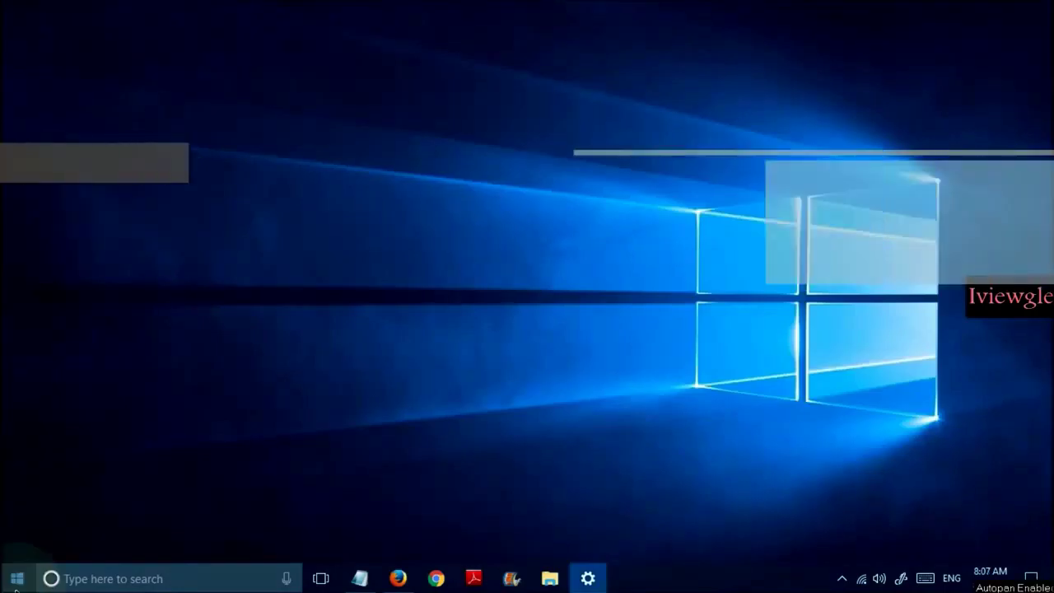
Step: Open Command Prompt as administrator and enter the command "bcdedit /set disabledynamictick yes"
right_click(16, 580)
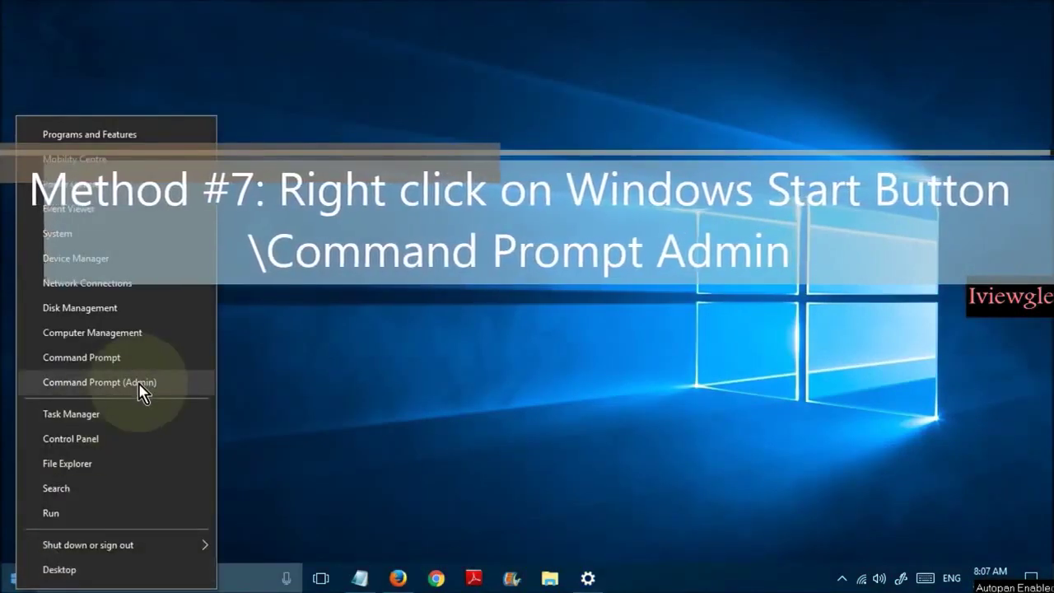
left_click(140, 387)
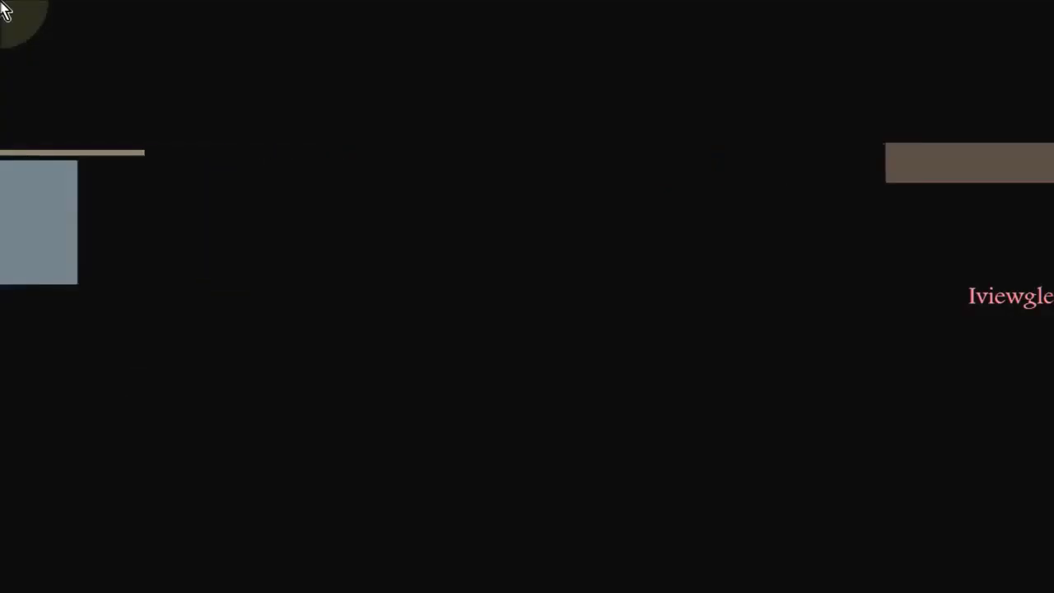
left_click(442, 388)
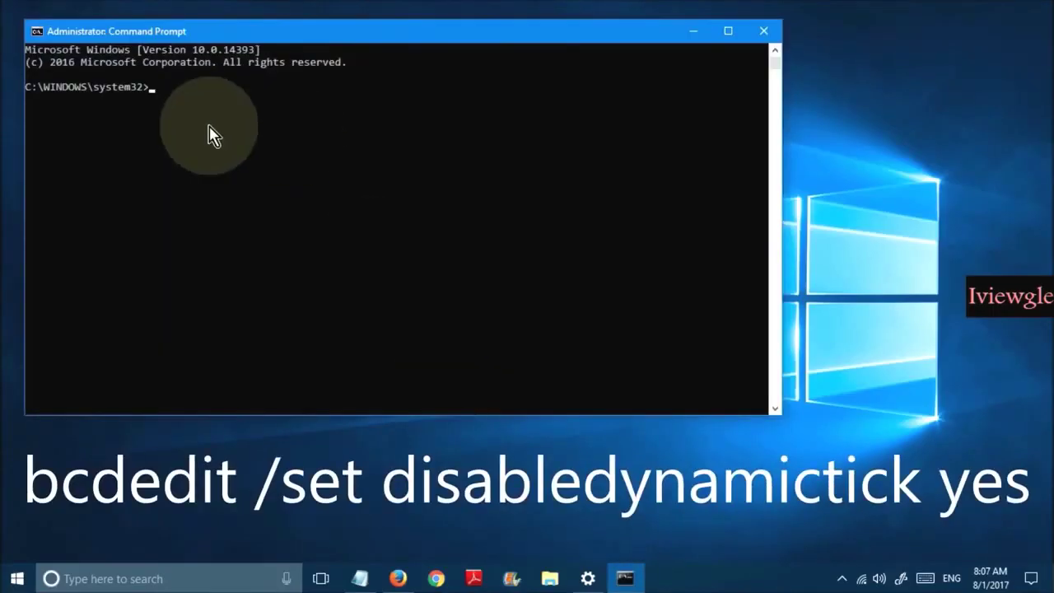
type("bcdedit /set disabledynamictick yes")
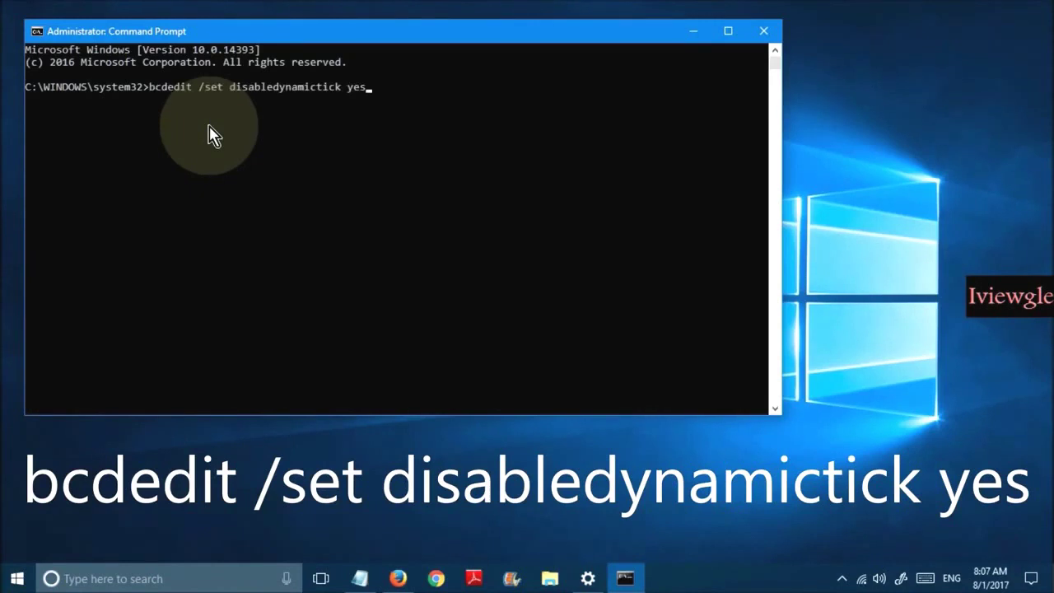